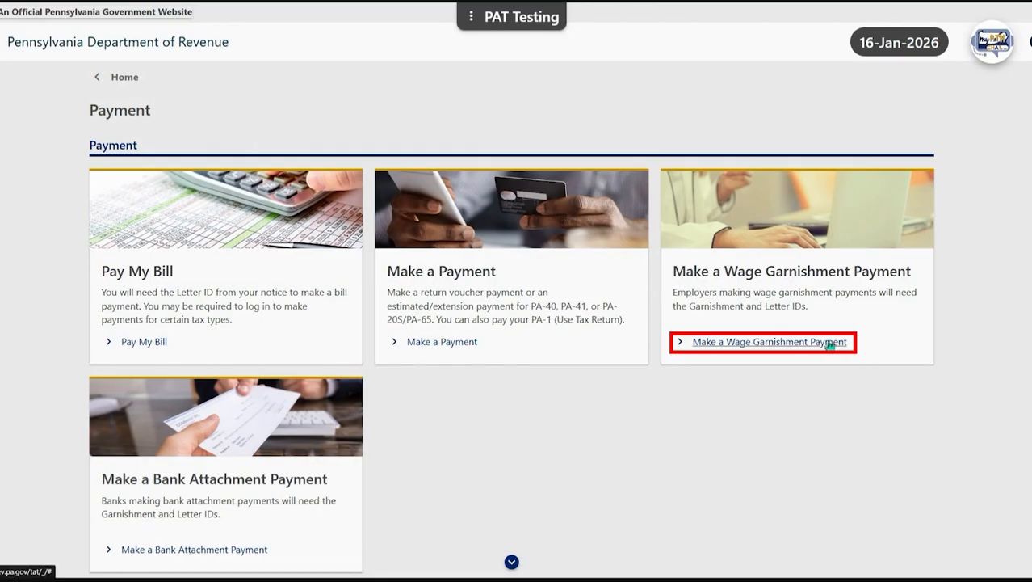
Step: Open the wage garnishment payment form and enter the employer's FEIN and the notice's Garnishment ID
{"action": "left_click", "coordinate": [831, 344]}
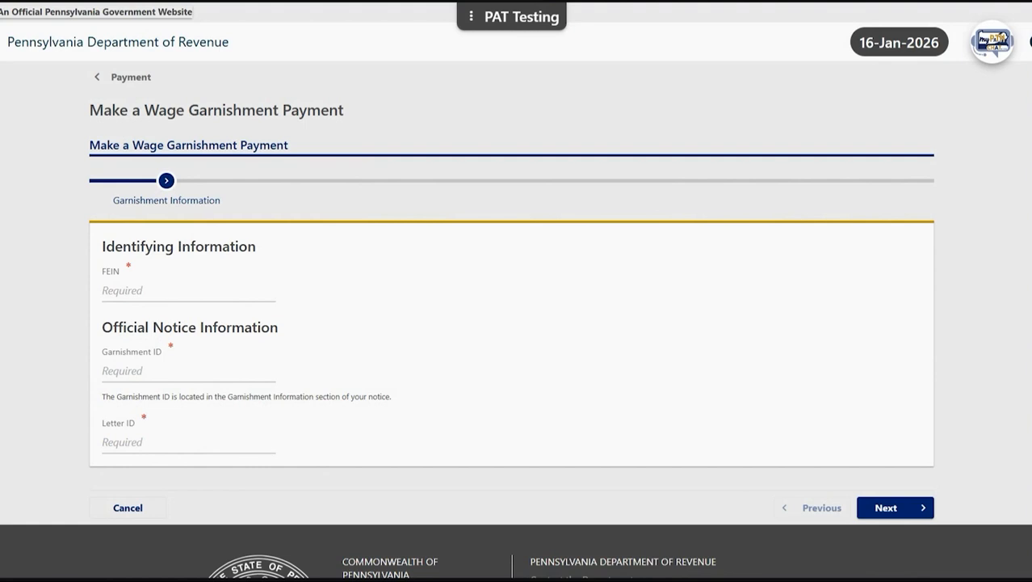
{"action": "left_click", "coordinate": [225, 291]}
{"action": "type", "text": "12-3456789"}
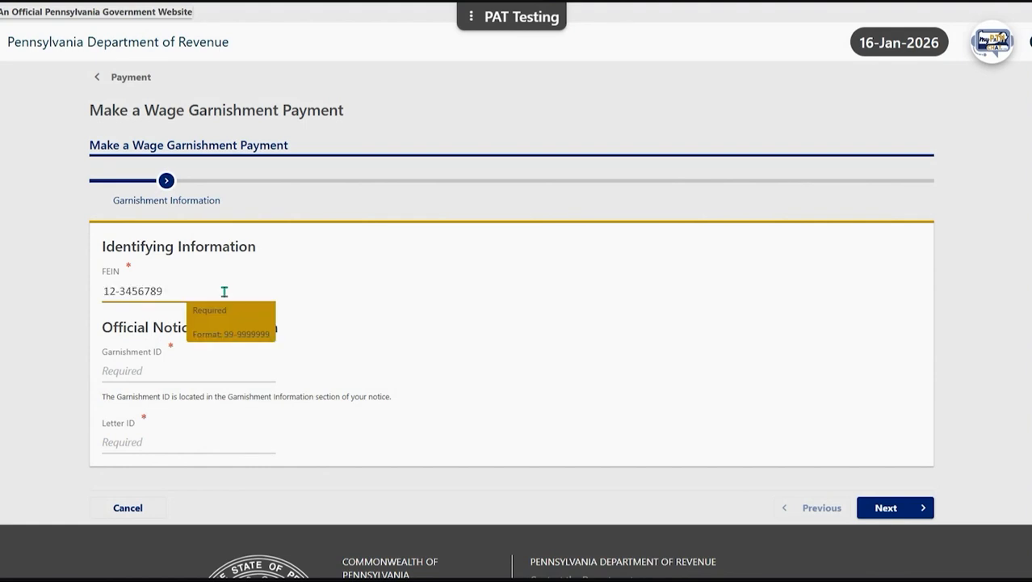
{"action": "left_click", "coordinate": [485, 302]}
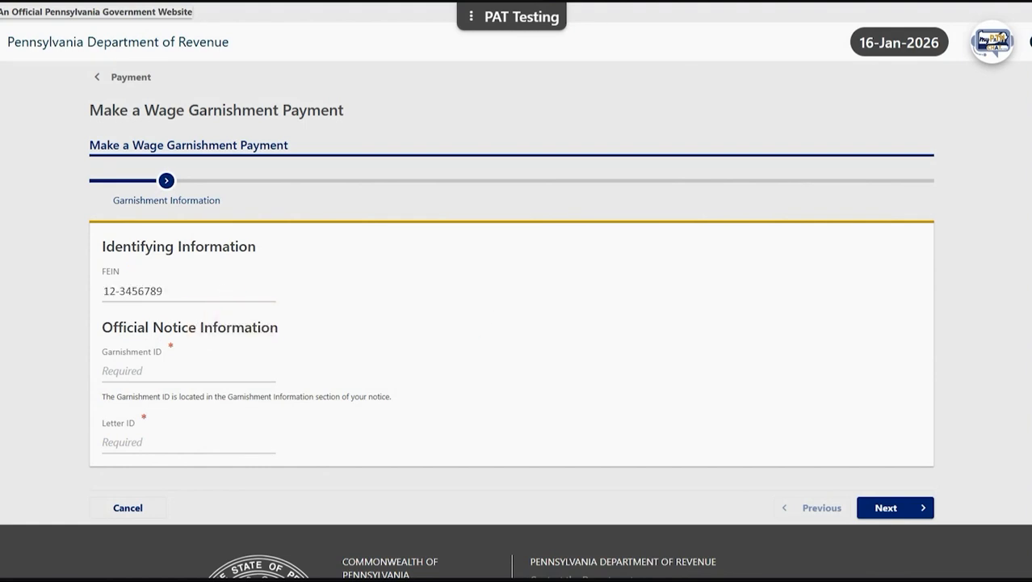
{"action": "left_click", "coordinate": [242, 365]}
{"action": "left_click", "coordinate": [686, 326]}
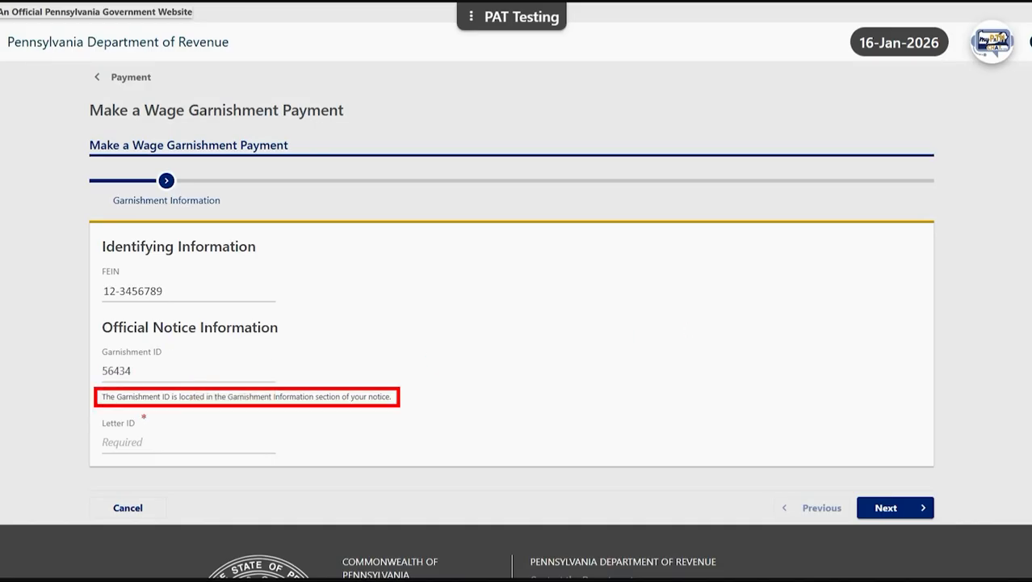
Step: Paste the Letter ID from the notice and continue to Garnishment Details
{"action": "left_click", "coordinate": [233, 440]}
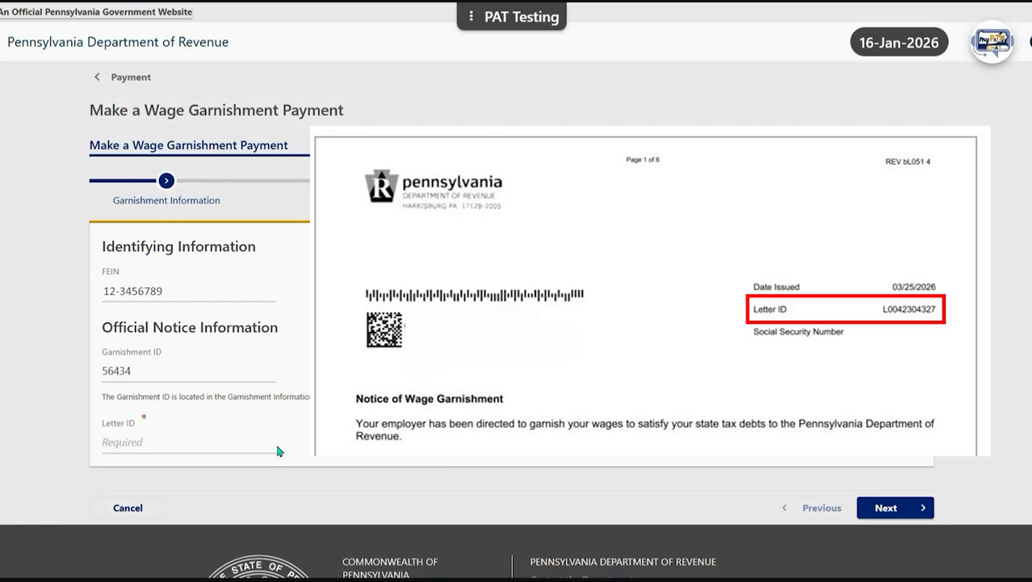
{"action": "left_click", "coordinate": [244, 445]}
{"action": "key", "text": "ctrl+v"}
{"action": "left_click", "coordinate": [695, 410]}
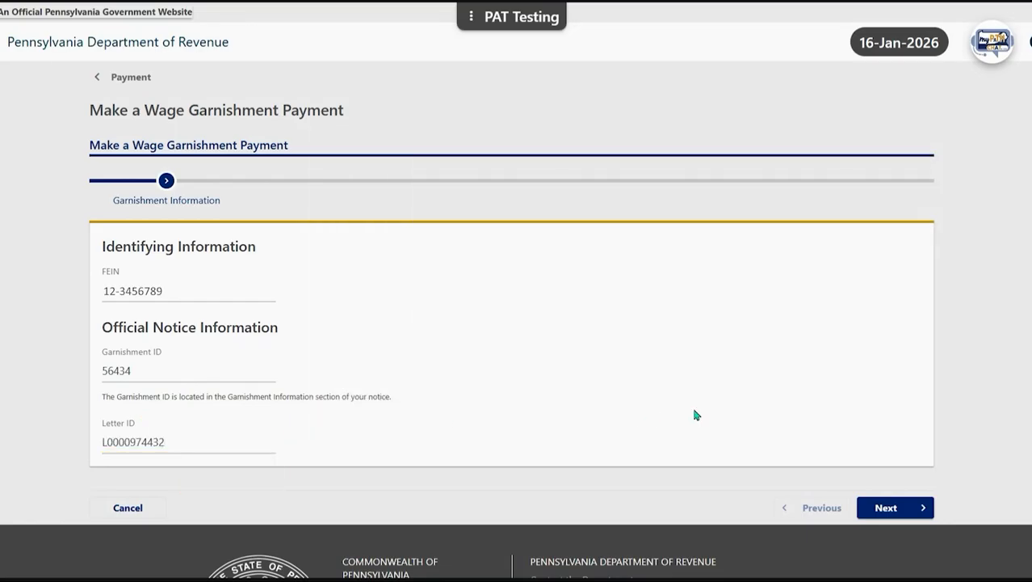
{"action": "left_click", "coordinate": [905, 509]}
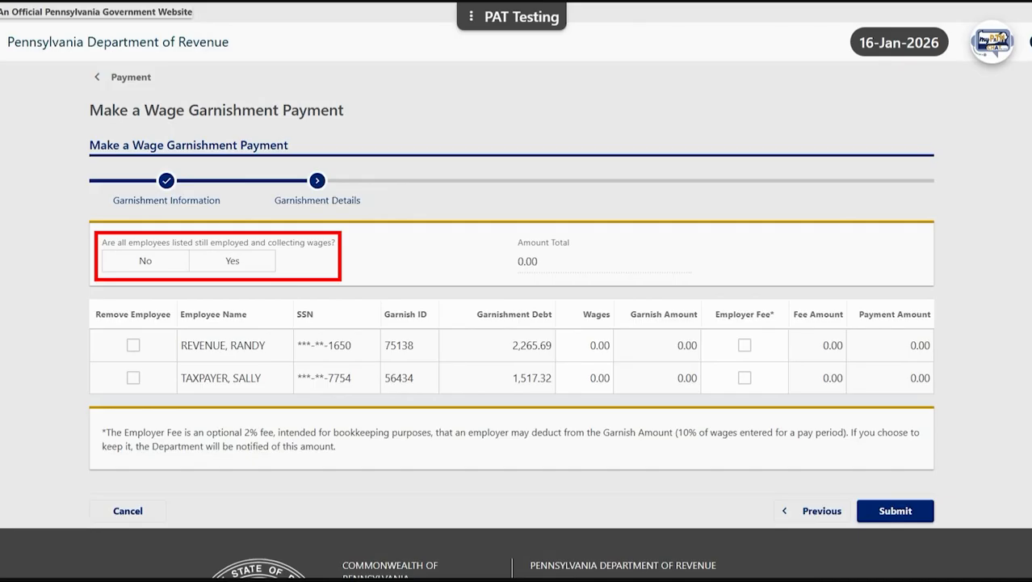
Step: Answer Yes to all listed employees still being employed, leaving both employees on the list
{"action": "left_click", "coordinate": [158, 263]}
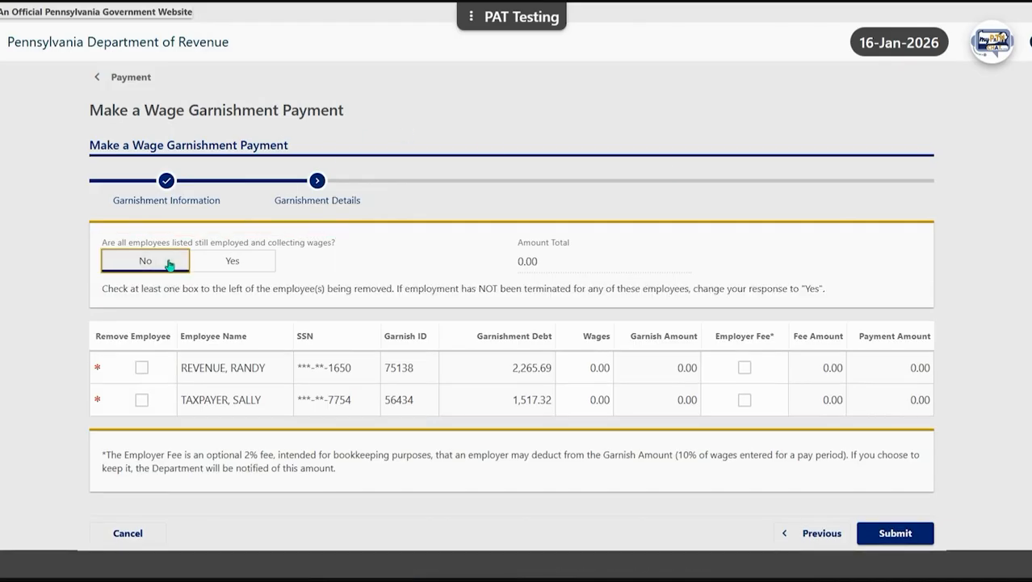
{"action": "left_click", "coordinate": [144, 370]}
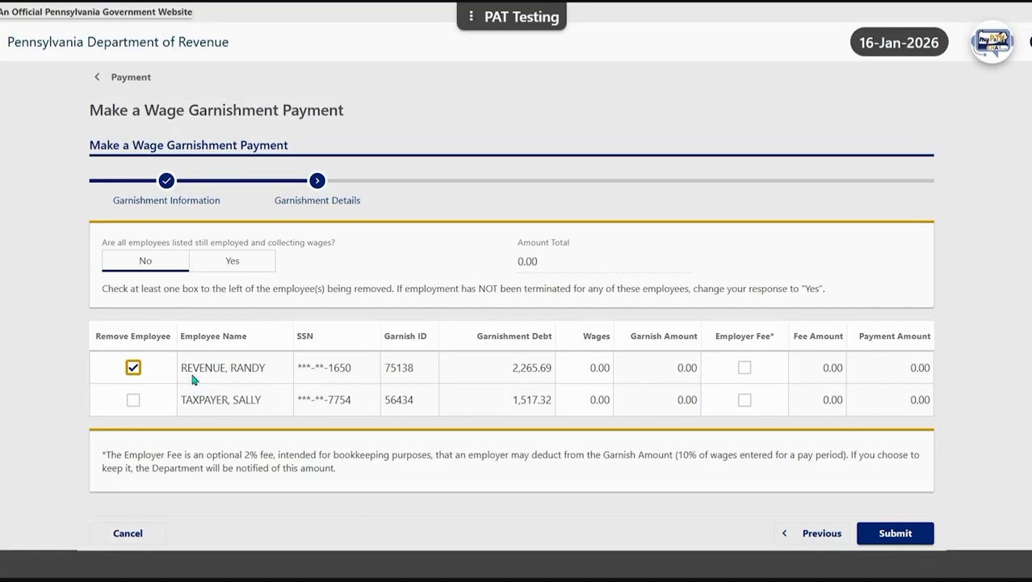
{"action": "left_click", "coordinate": [132, 369]}
{"action": "left_click", "coordinate": [271, 267]}
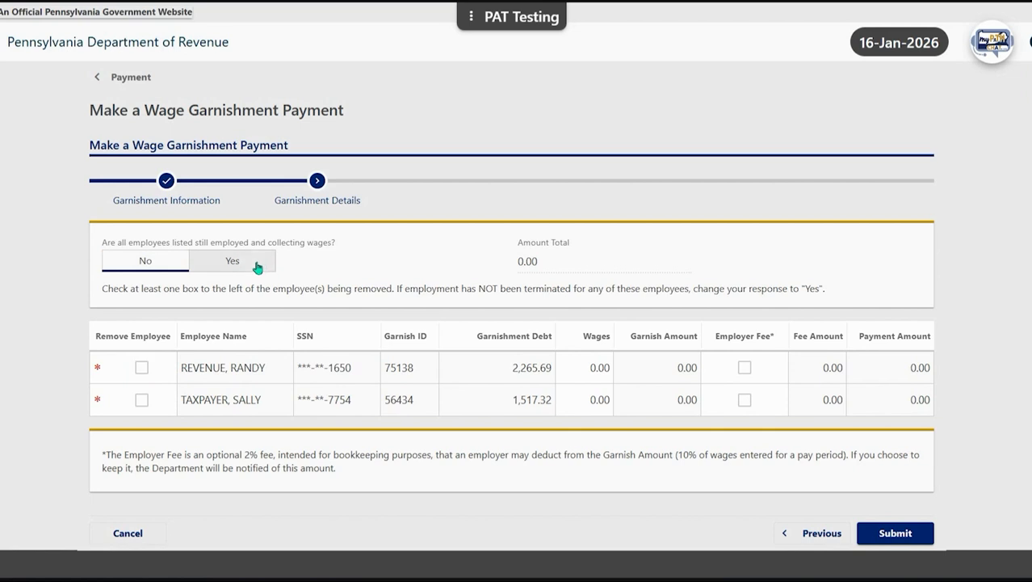
Step: Enter wages of 2,000.00 and 1,500.00 for the two employees
{"action": "left_click", "coordinate": [577, 349]}
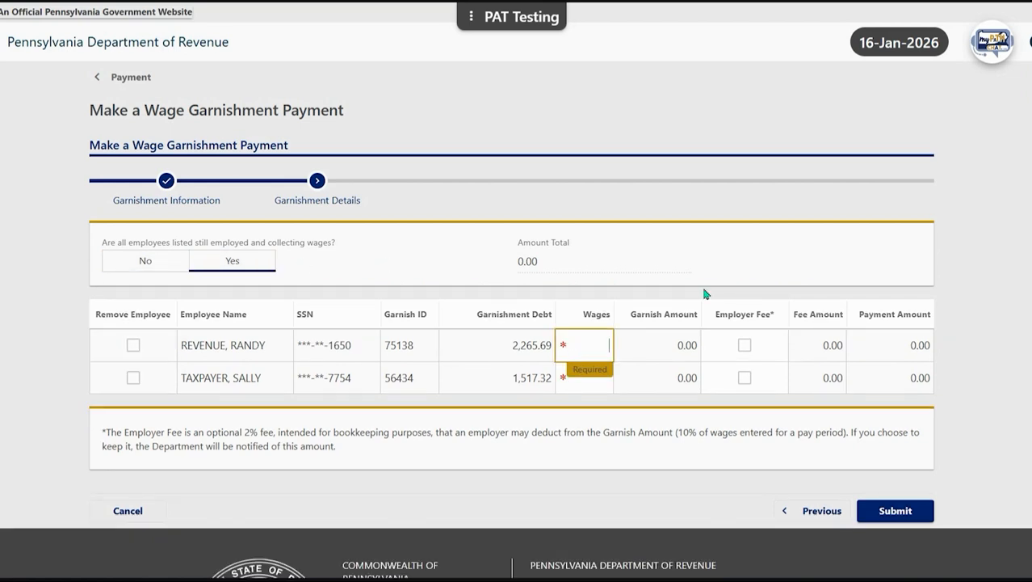
{"action": "type", "text": "2,000"}
{"action": "left_click", "coordinate": [600, 378]}
{"action": "double_click", "coordinate": [600, 378]}
{"action": "type", "text": "1500"}
{"action": "key", "text": "Tab"}
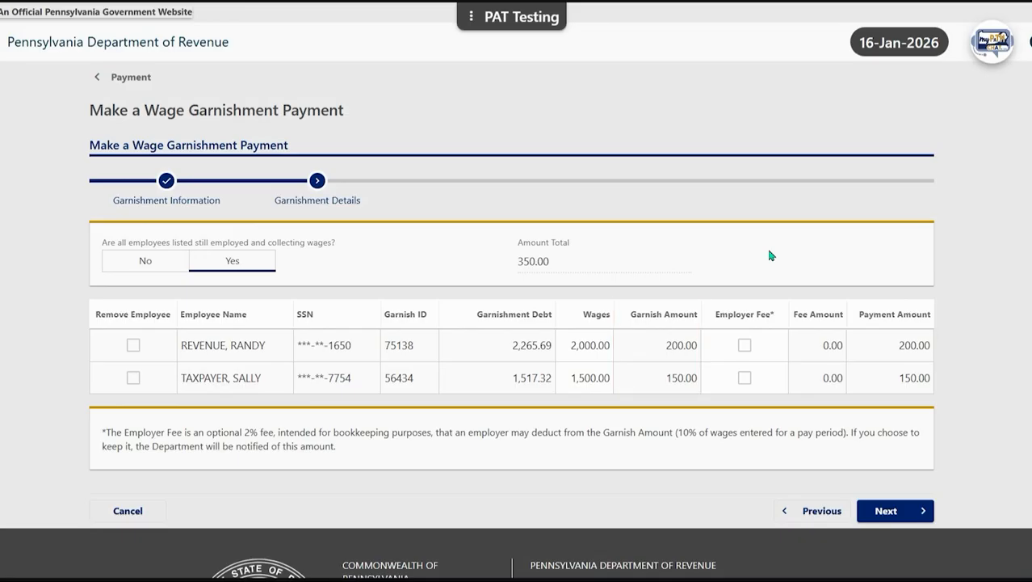
Step: Keep both employer fees, bringing the total to 343.00, and continue to Payment Control
{"action": "left_click", "coordinate": [745, 345]}
{"action": "left_click", "coordinate": [745, 378]}
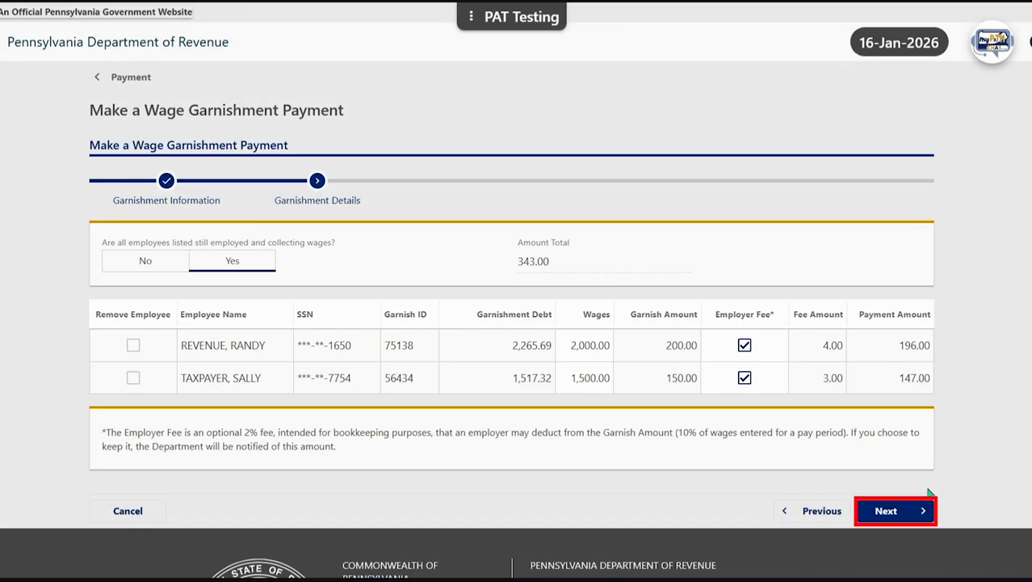
{"action": "left_click", "coordinate": [908, 511]}
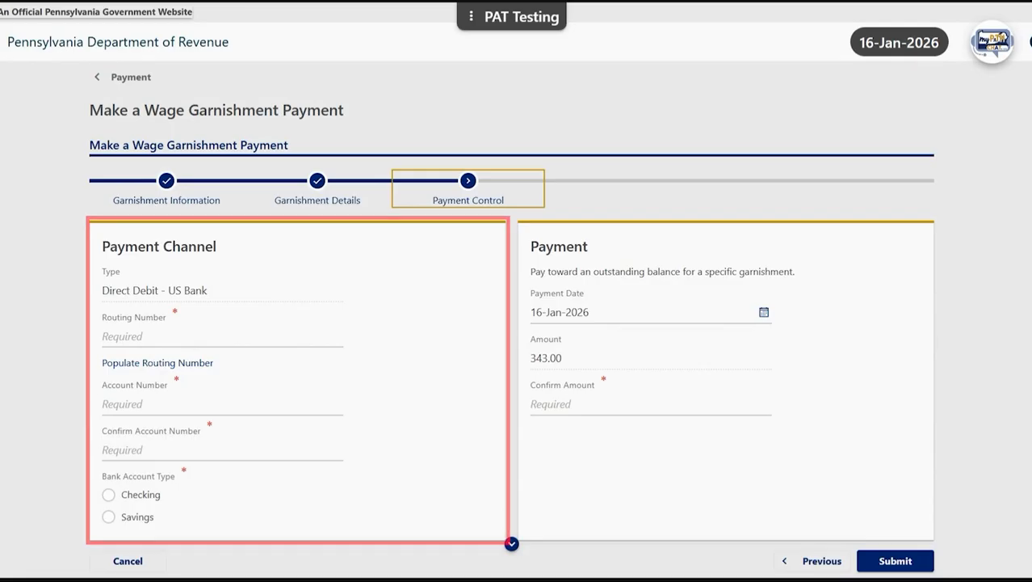
Step: Set up direct debit from a FARMERS BNK AND TRUST checking account, entering the account number twice
{"action": "left_click", "coordinate": [207, 365]}
{"action": "scroll", "coordinate": [217, 366], "scroll_direction": "down", "scroll_amount": 1}
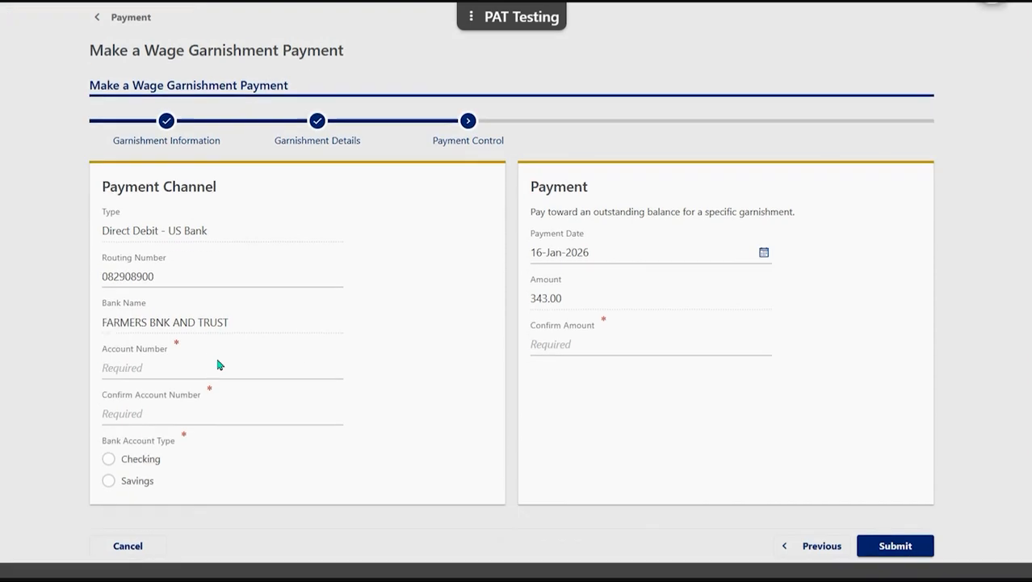
{"action": "scroll", "coordinate": [217, 365], "scroll_direction": "down", "scroll_amount": 1}
{"action": "left_click", "coordinate": [242, 307]}
{"action": "type", "text": "123456789"}
{"action": "left_click", "coordinate": [457, 301]}
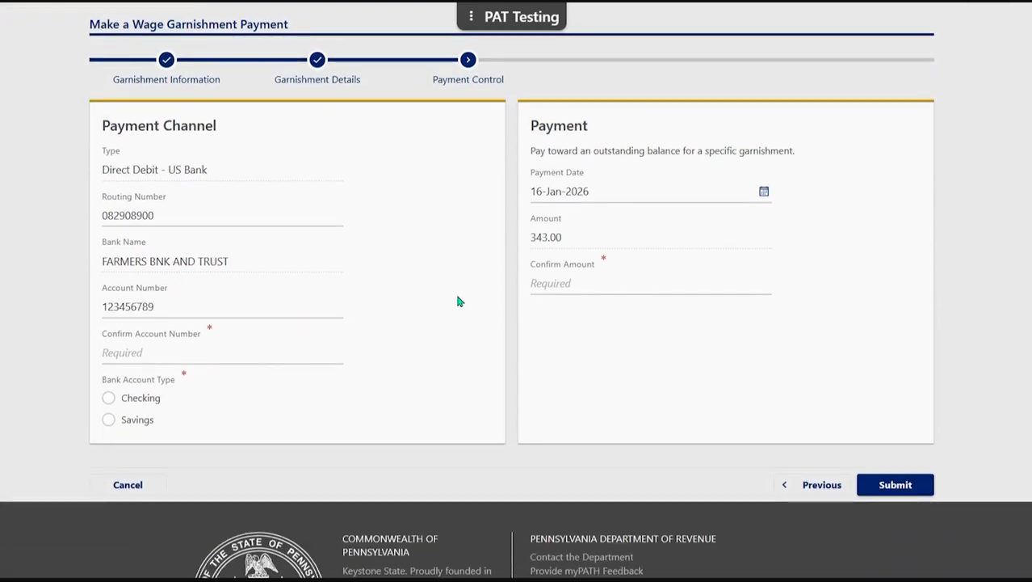
{"action": "key", "text": "Tab"}
{"action": "type", "text": "123456789"}
{"action": "left_click", "coordinate": [485, 349]}
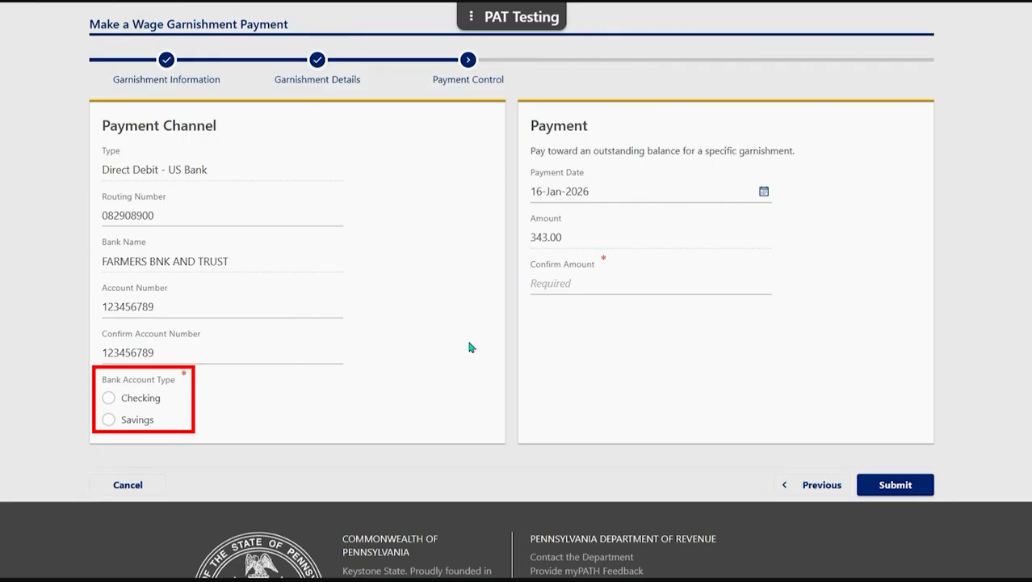
{"action": "left_click", "coordinate": [108, 397]}
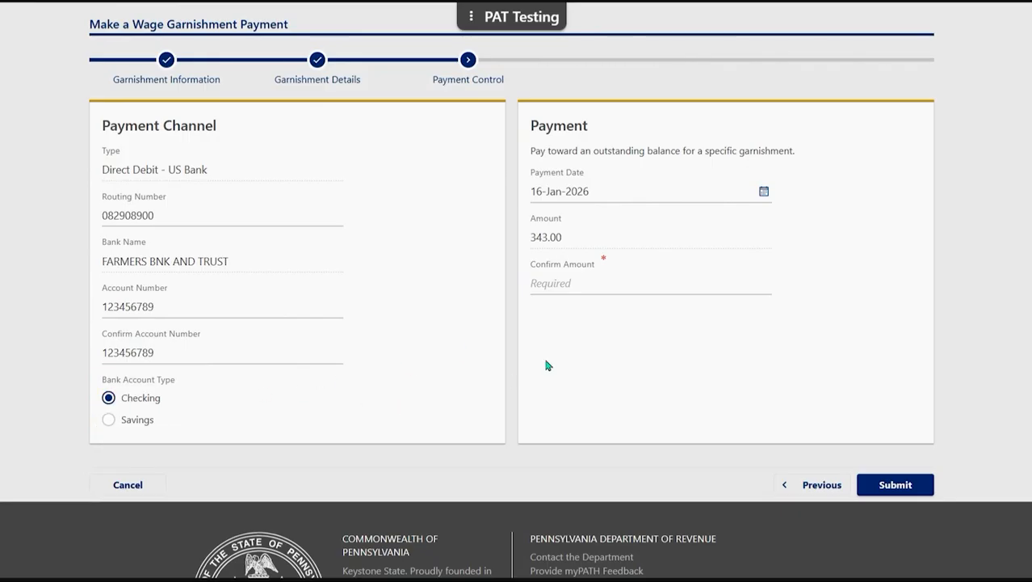
Step: Confirm the 343.00 payment amount and submit the payment
{"action": "left_click", "coordinate": [592, 286]}
{"action": "type", "text": "343"}
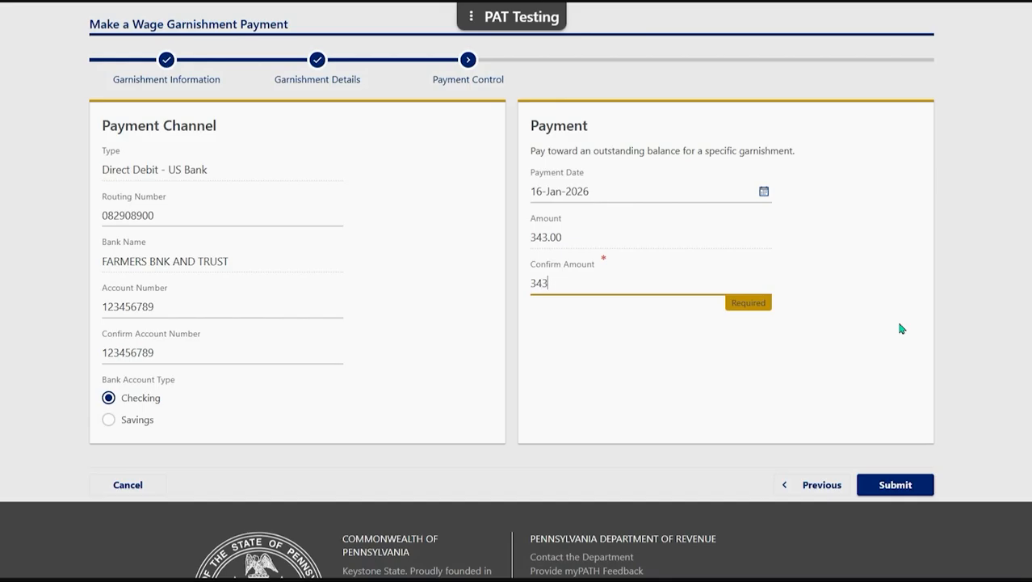
{"action": "left_click", "coordinate": [899, 325]}
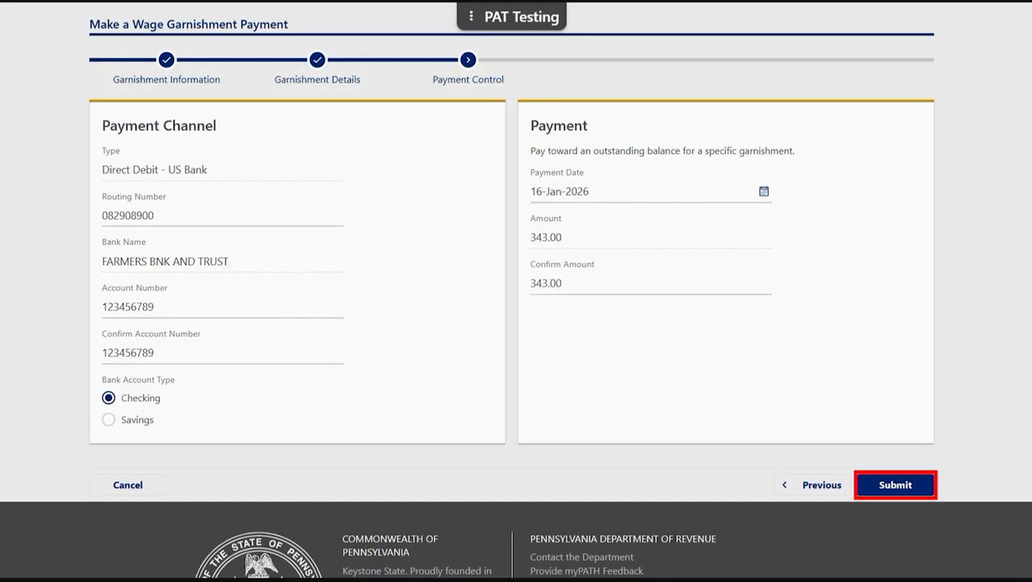
{"action": "left_click", "coordinate": [903, 483]}
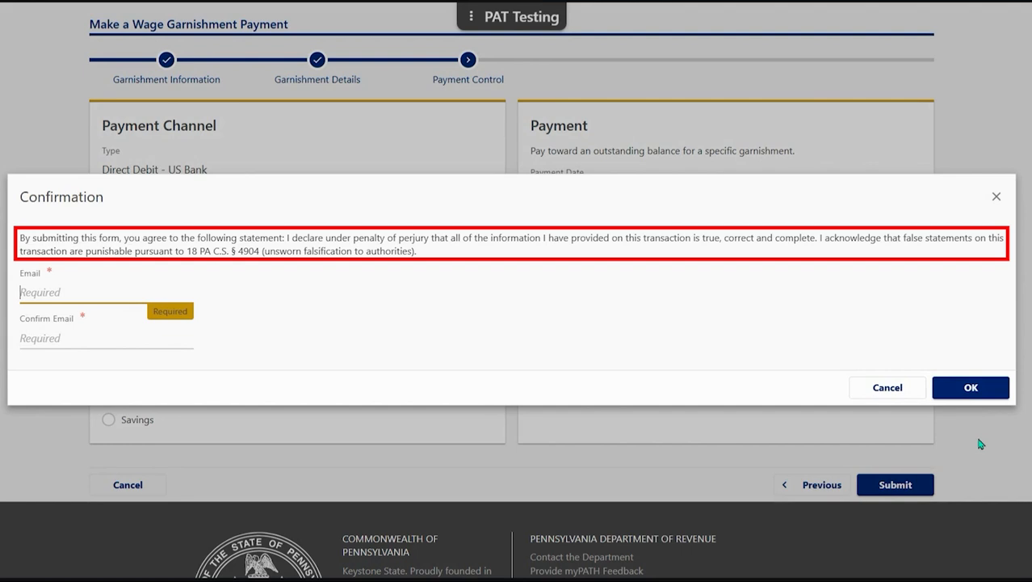
Step: Enter the confirmation email address in both Email and Confirm Email, then accept the declaration
{"action": "type", "text": "em"}
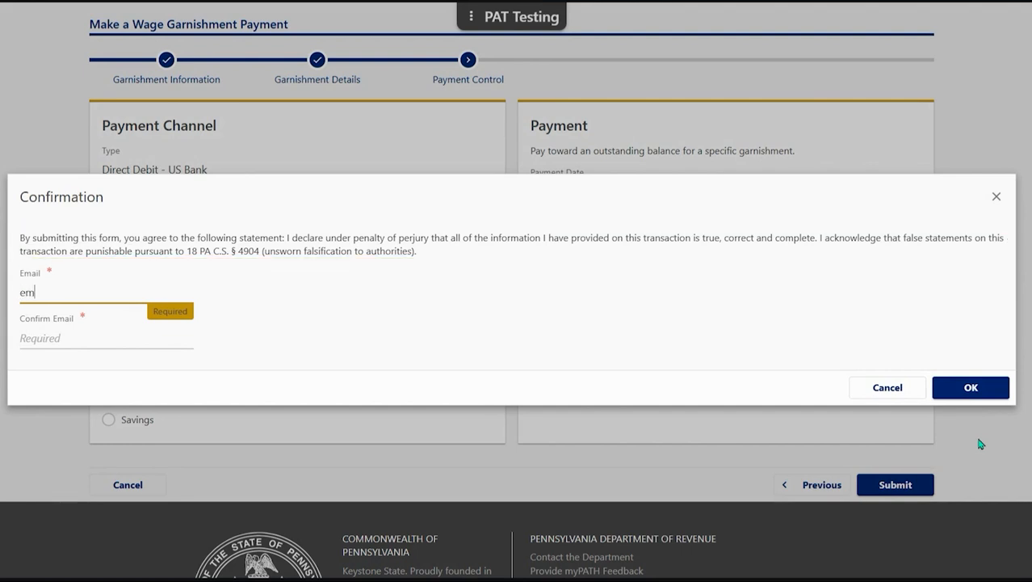
{"action": "type", "text": "ail@email.com"}
{"action": "left_click", "coordinate": [27, 337]}
{"action": "type", "text": "email@email.com"}
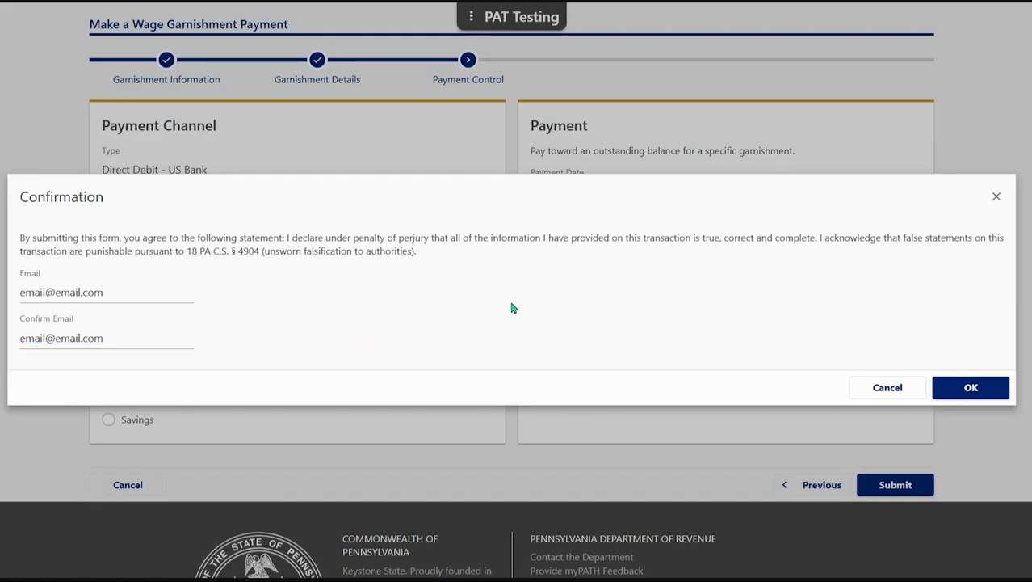
{"action": "left_click", "coordinate": [971, 388]}
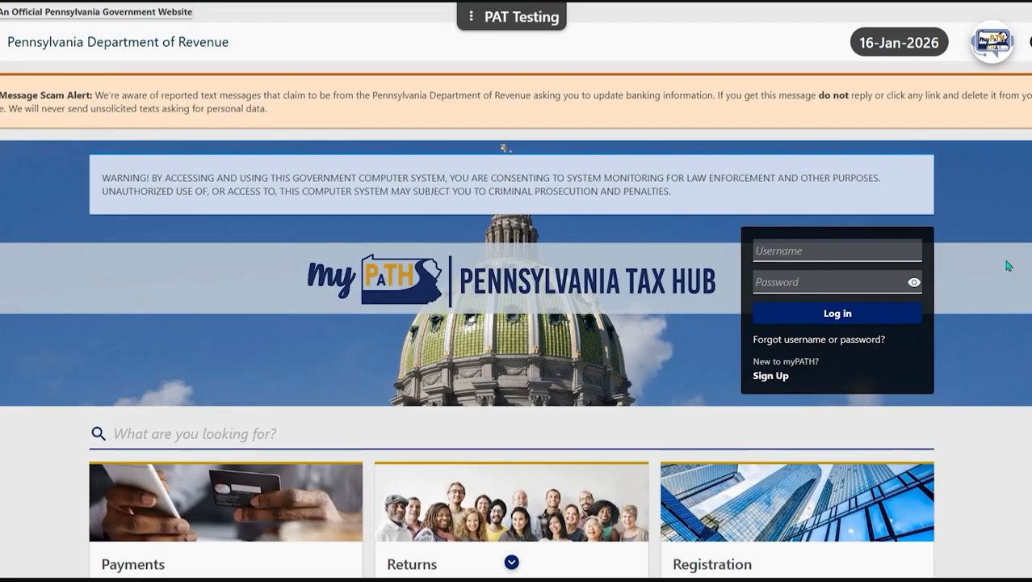
Step: Scroll down the Pennsylvania Tax Hub home page through its service cards
{"action": "scroll", "coordinate": [1008, 265], "scroll_direction": "down", "scroll_amount": 10}
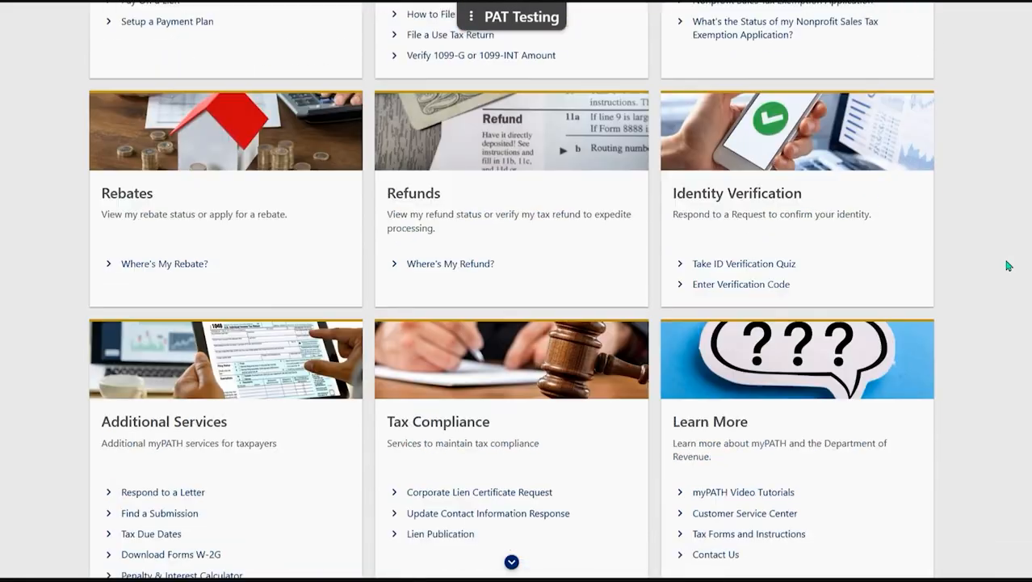